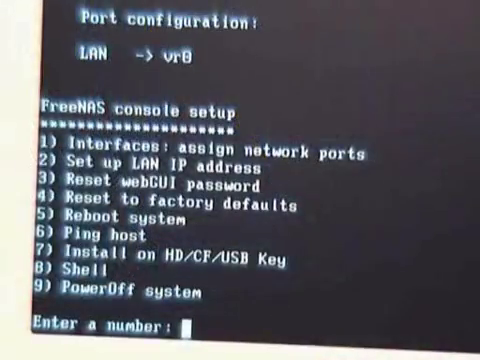
{"action": "type", "text": "1"}
- Assign the LAN network port, then choose option 2 to set the LAN IP address
{"action": "key", "text": "Return"}
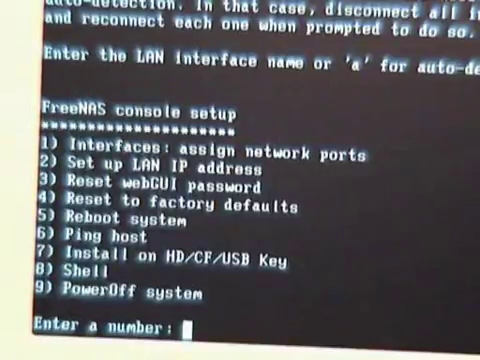
{"action": "key", "text": "Return"}
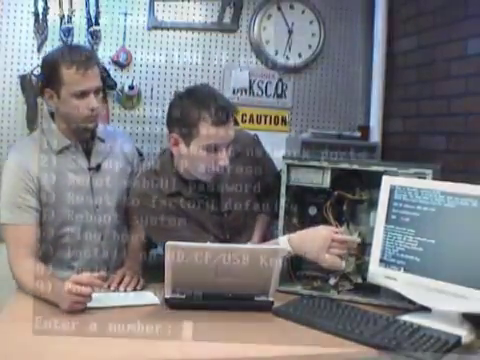
{"action": "type", "text": "6"}
- Ping 192.168.1.31 from the console, then return to the setup menu
{"action": "key", "text": "Return"}
{"action": "type", "text": "192"}
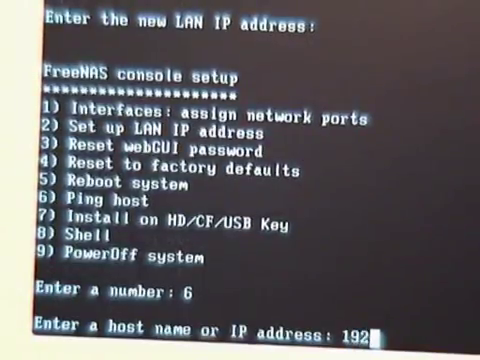
{"action": "type", "text": ".168.1.3"}
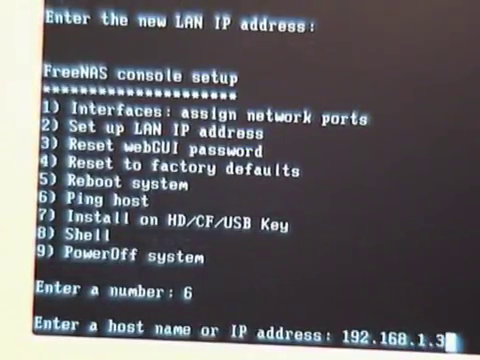
{"action": "type", "text": "1"}
{"action": "key", "text": "Return"}
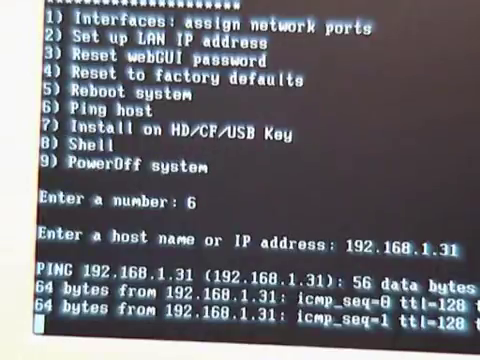
{"action": "key", "text": "Return"}
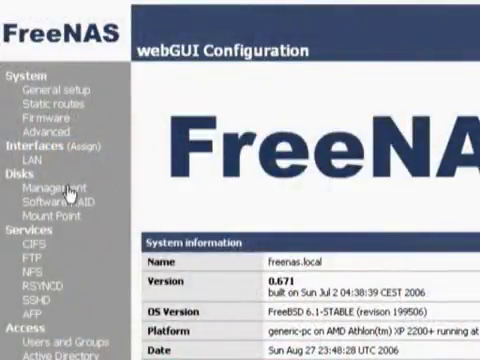
- Add hard drive ad2 (ST3320620A) in Disks > Management
{"action": "left_click", "coordinate": [70, 188]}
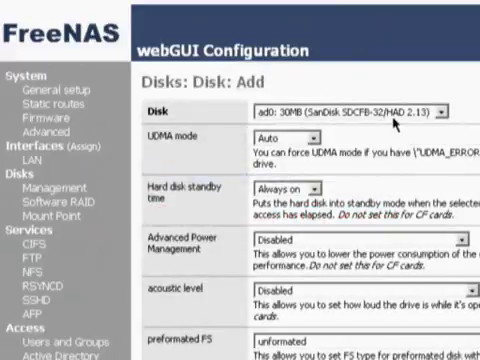
{"action": "left_click", "coordinate": [394, 112]}
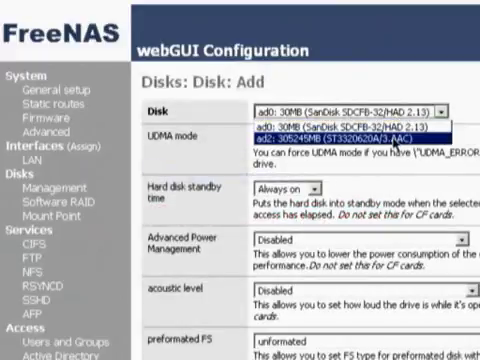
{"action": "left_click", "coordinate": [397, 127]}
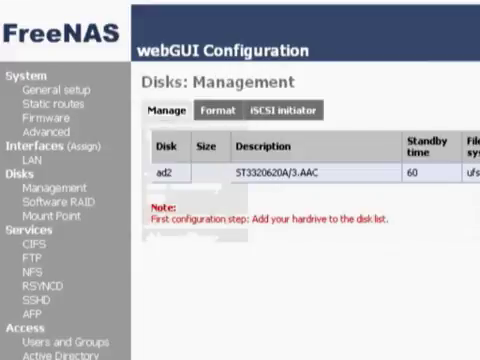
{"action": "left_click", "coordinate": [215, 110]}
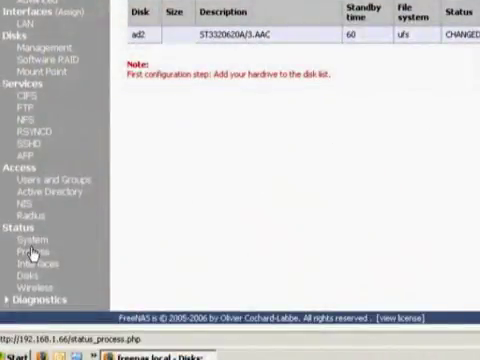
- Return to the System information overview via the FreeNAS logo
{"action": "left_click", "coordinate": [30, 241]}
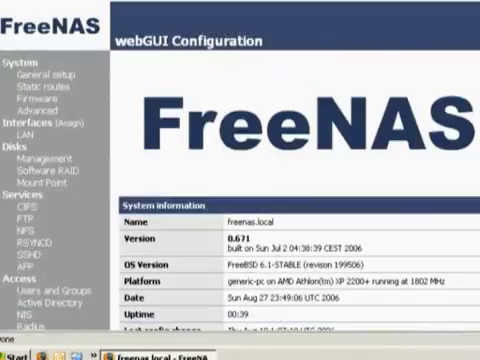
{"action": "scroll", "coordinate": [380, 218], "scroll_direction": "down", "scroll_amount": 3}
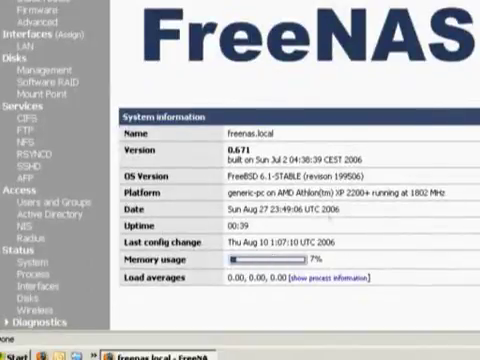
{"action": "scroll", "coordinate": [380, 218], "scroll_direction": "up", "scroll_amount": 3}
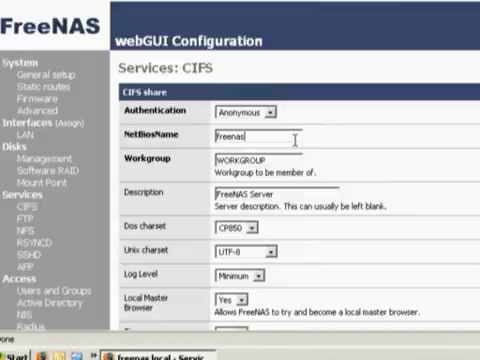
- Open the Windows Run dialog over the CIFS services page to reach \\freenas
{"action": "key", "text": "super+r"}
{"action": "type", "text": "\\\\"}
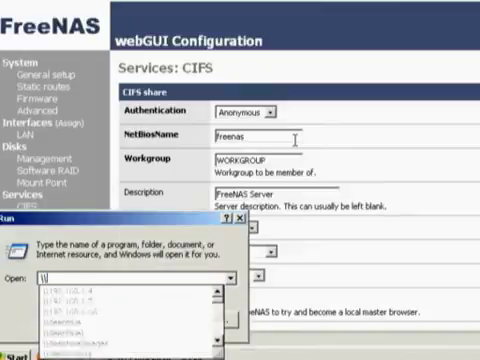
{"action": "type", "text": "freenas"}
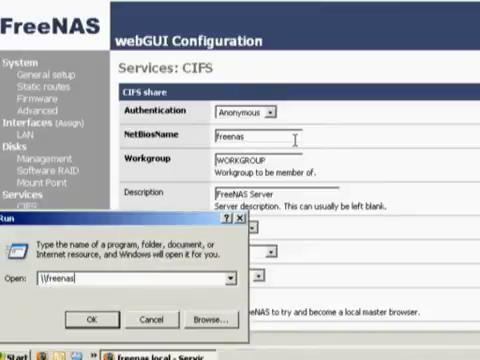
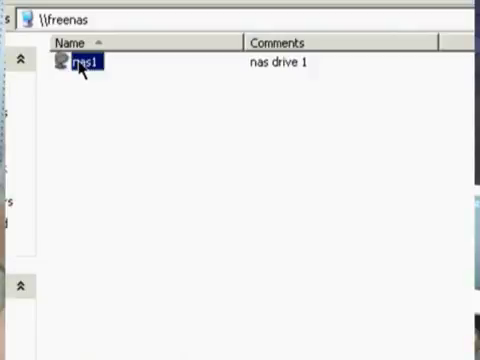
- Browse into nas1 > hak5 masters to list the backed-up Hak5 episode AVI files
{"action": "double_click", "coordinate": [82, 63]}
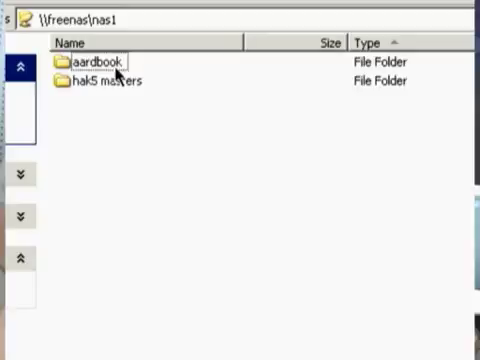
{"action": "double_click", "coordinate": [117, 82]}
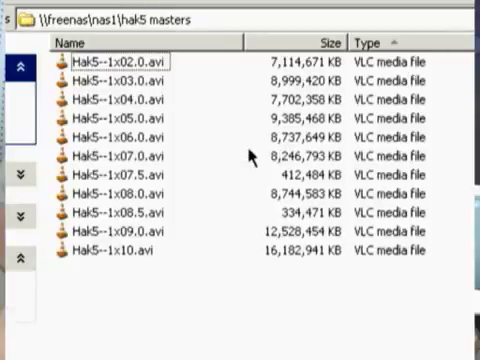